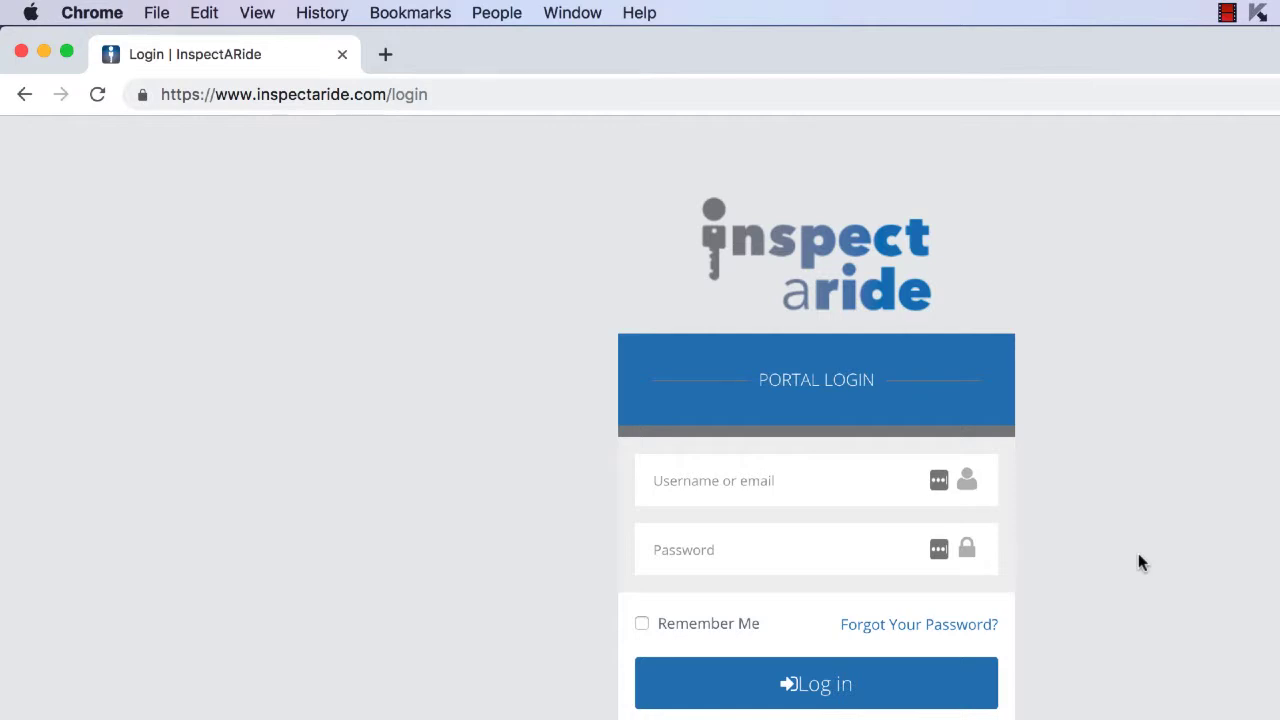
Step: Log in to the portal with the account username and password
click(790, 490)
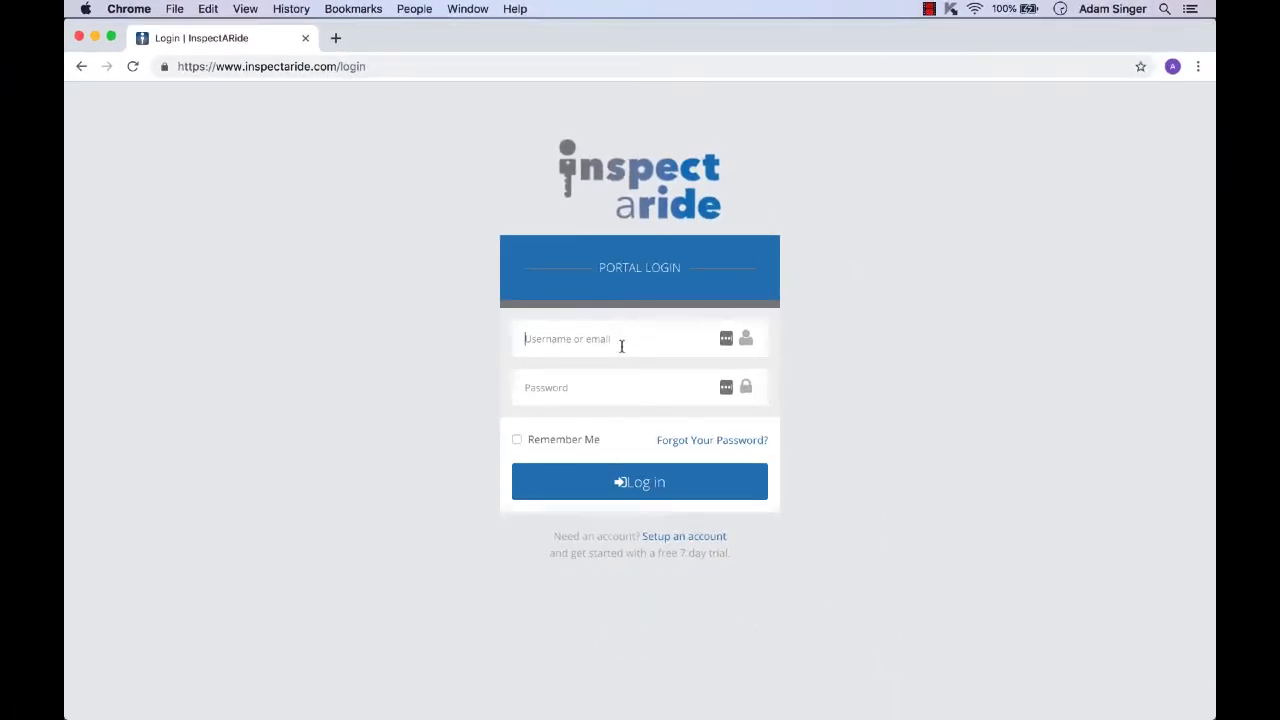
text(SampleCompany)
key(Tab)
text(••••••••••)
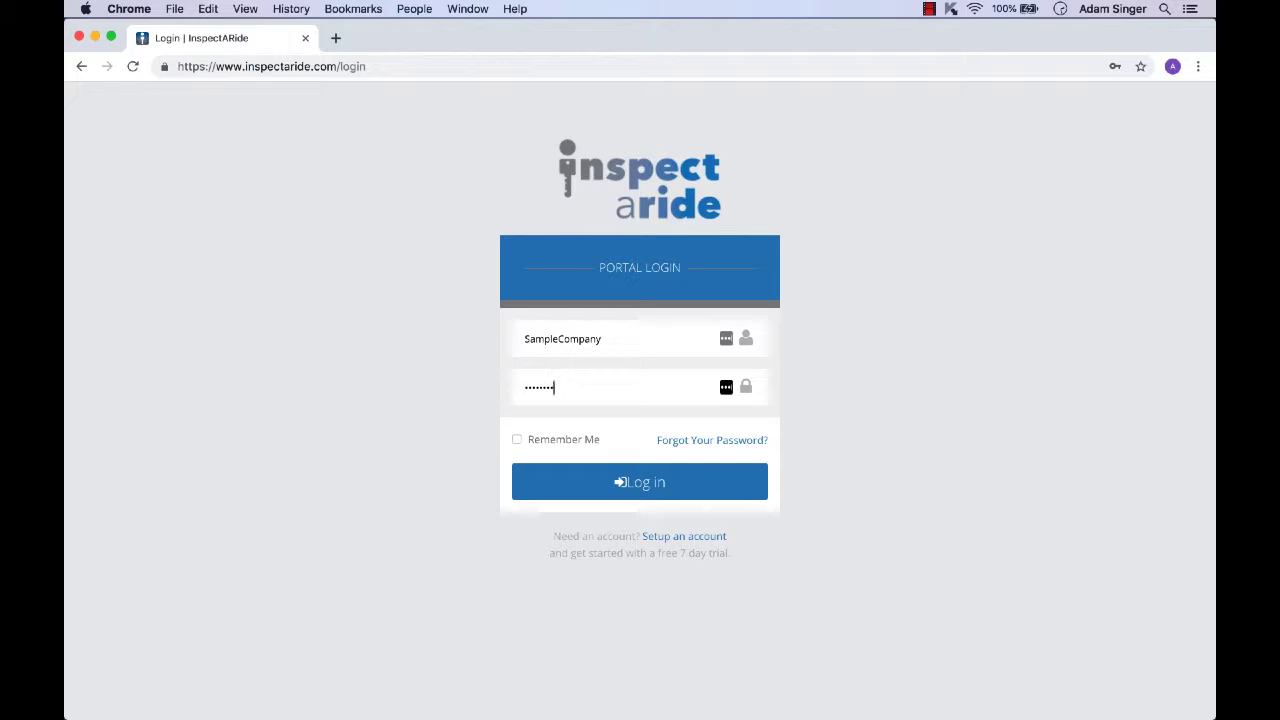
click(655, 481)
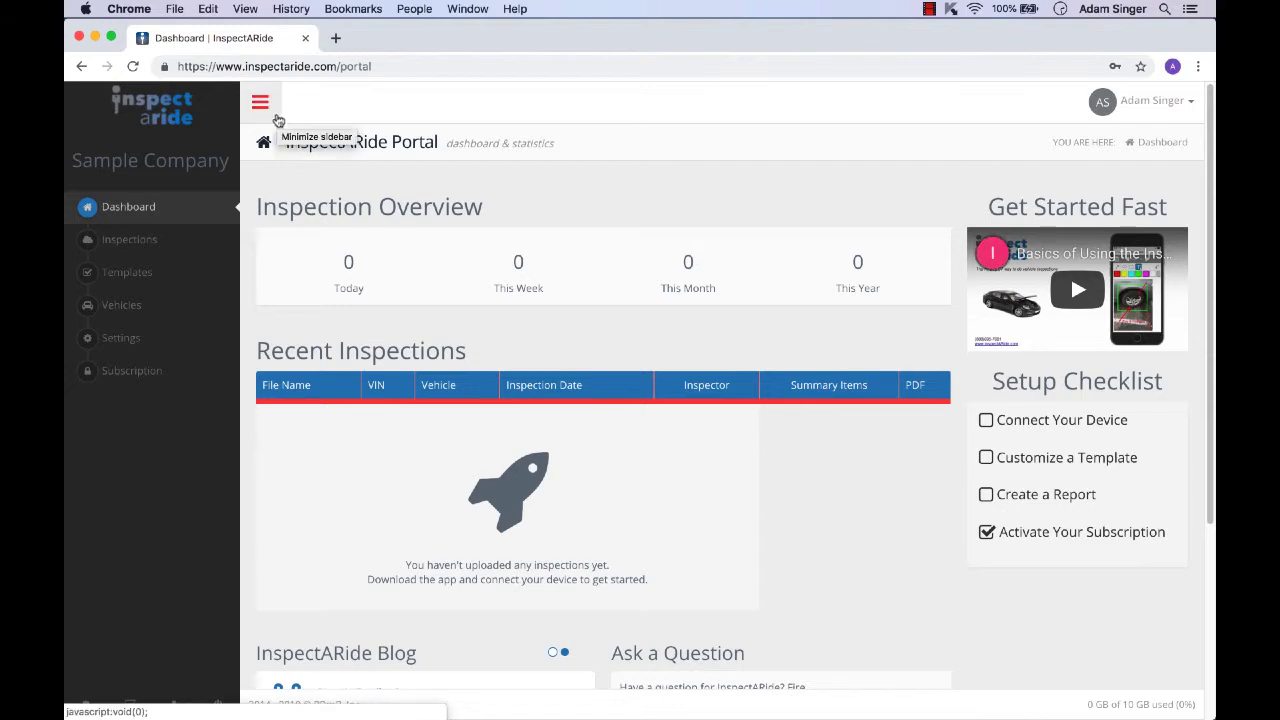
Step: Add a vehicle named Van #1 in group Main using the Daily Cargo Van Inspection (v1) template
click(147, 310)
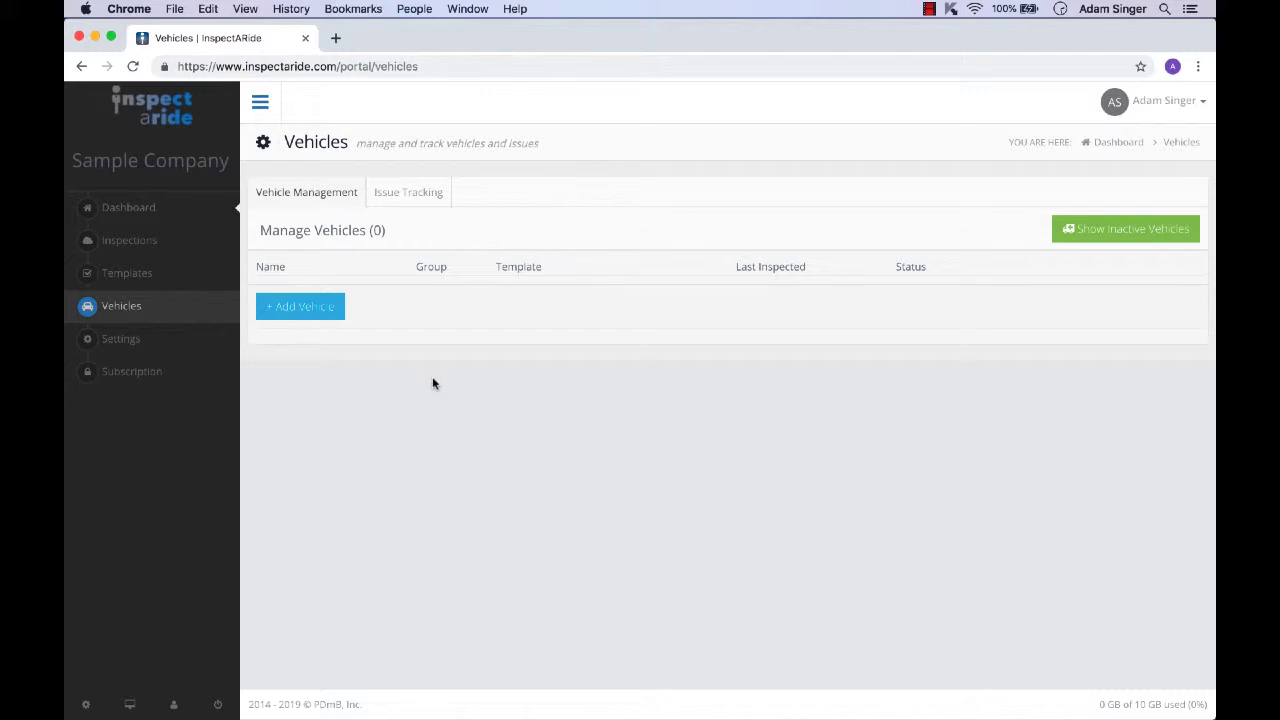
click(332, 316)
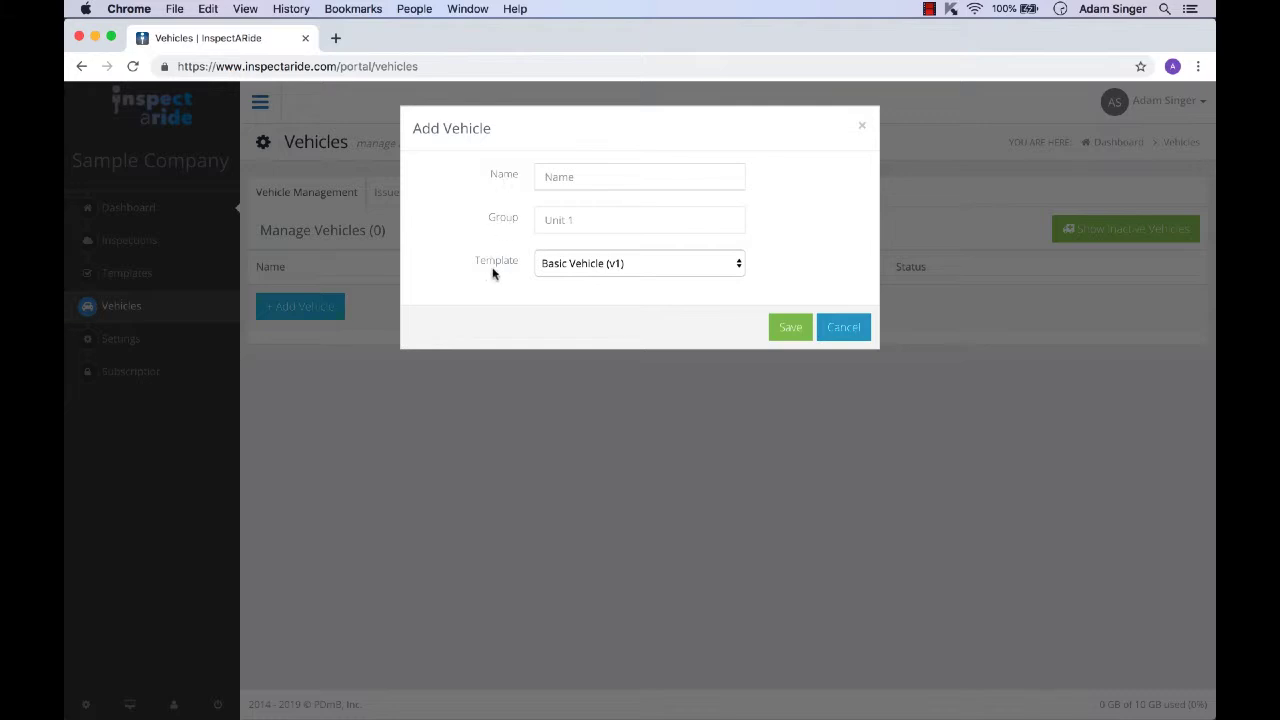
click(563, 181)
text(Va)
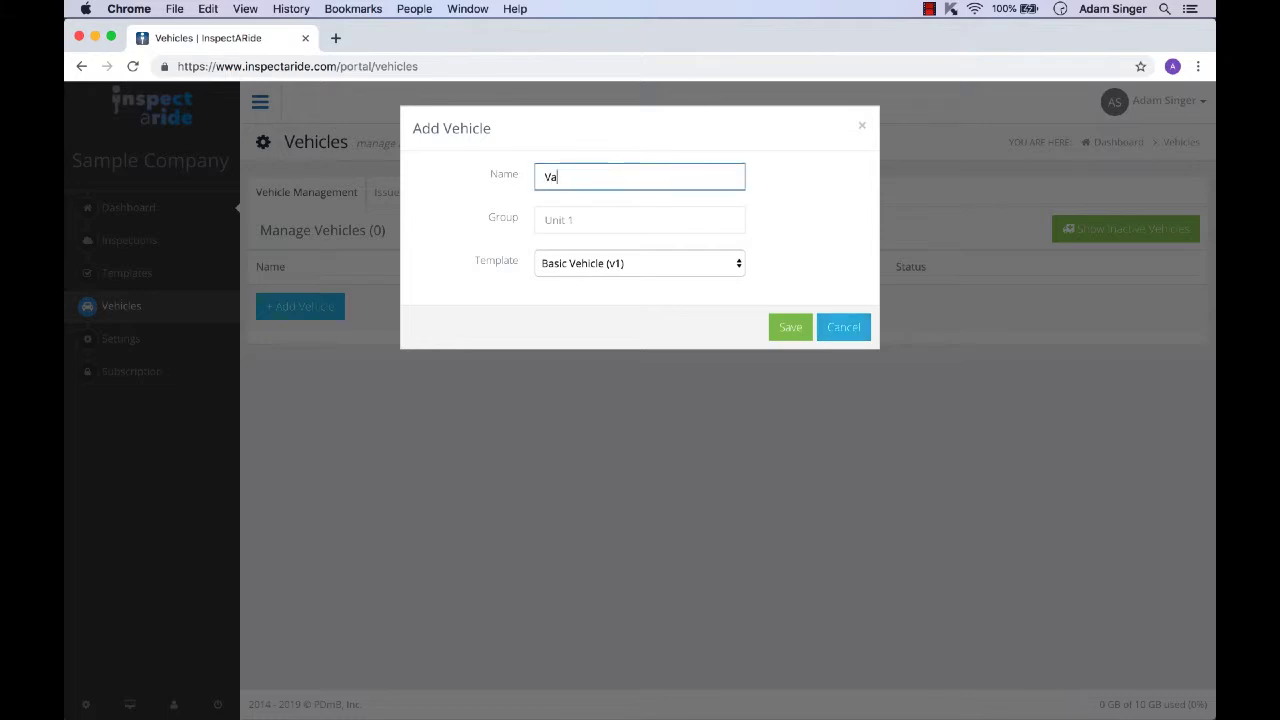
text(n #1)
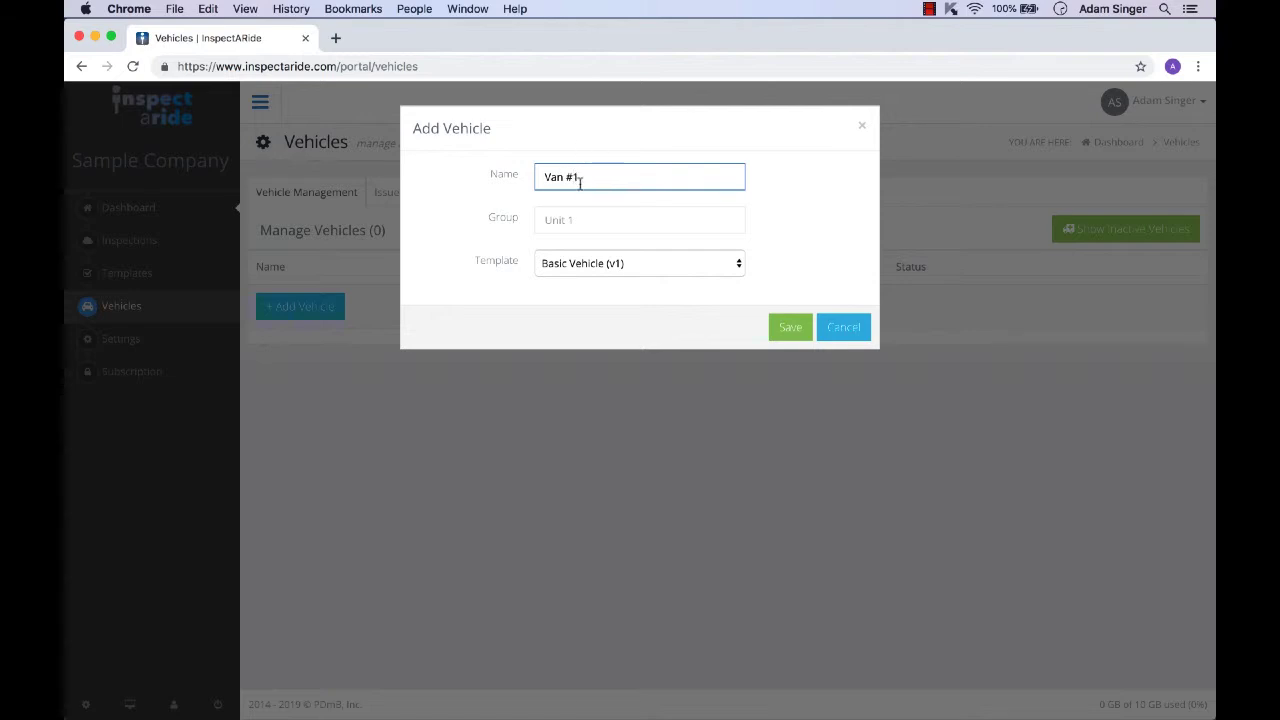
click(577, 217)
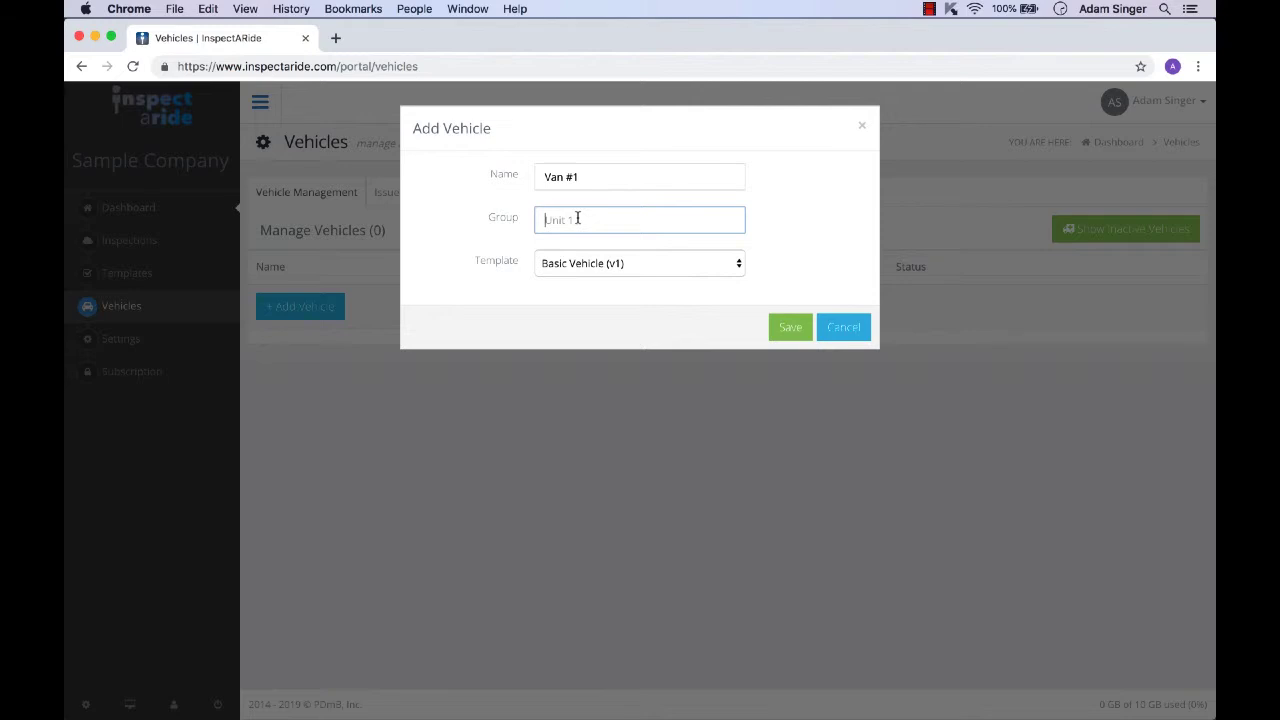
text(Main)
click(605, 260)
click(617, 276)
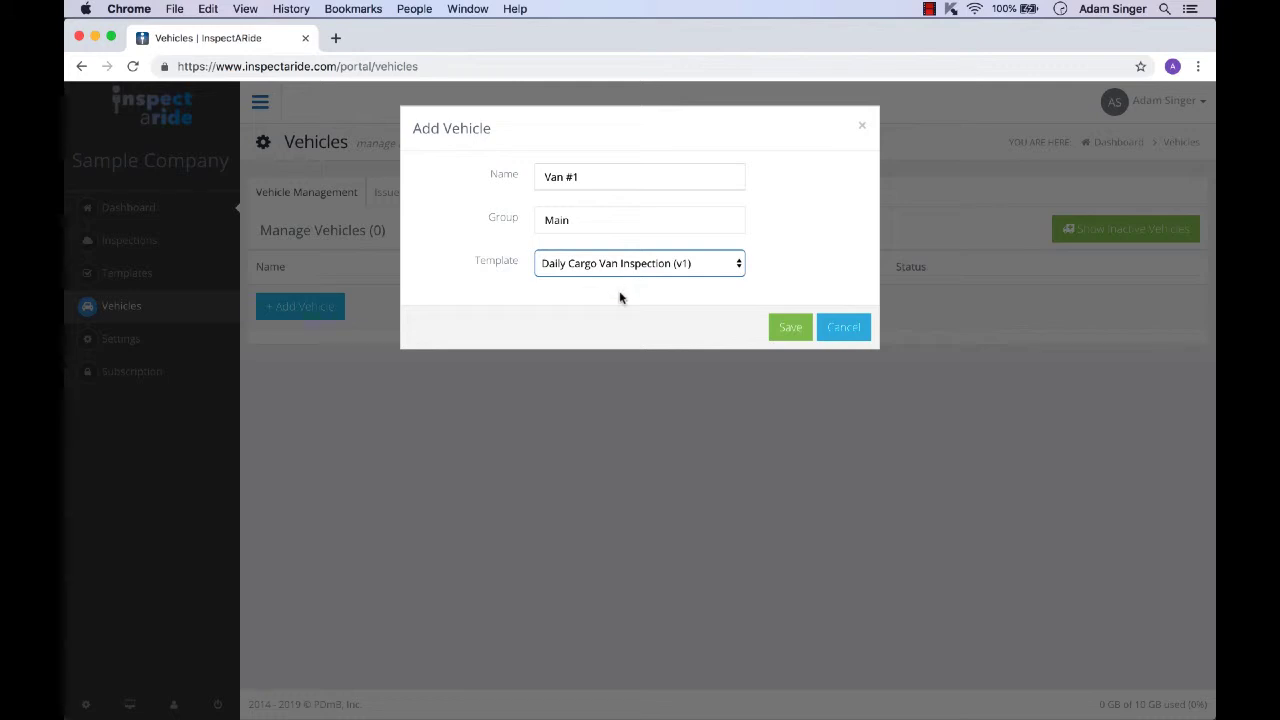
click(787, 328)
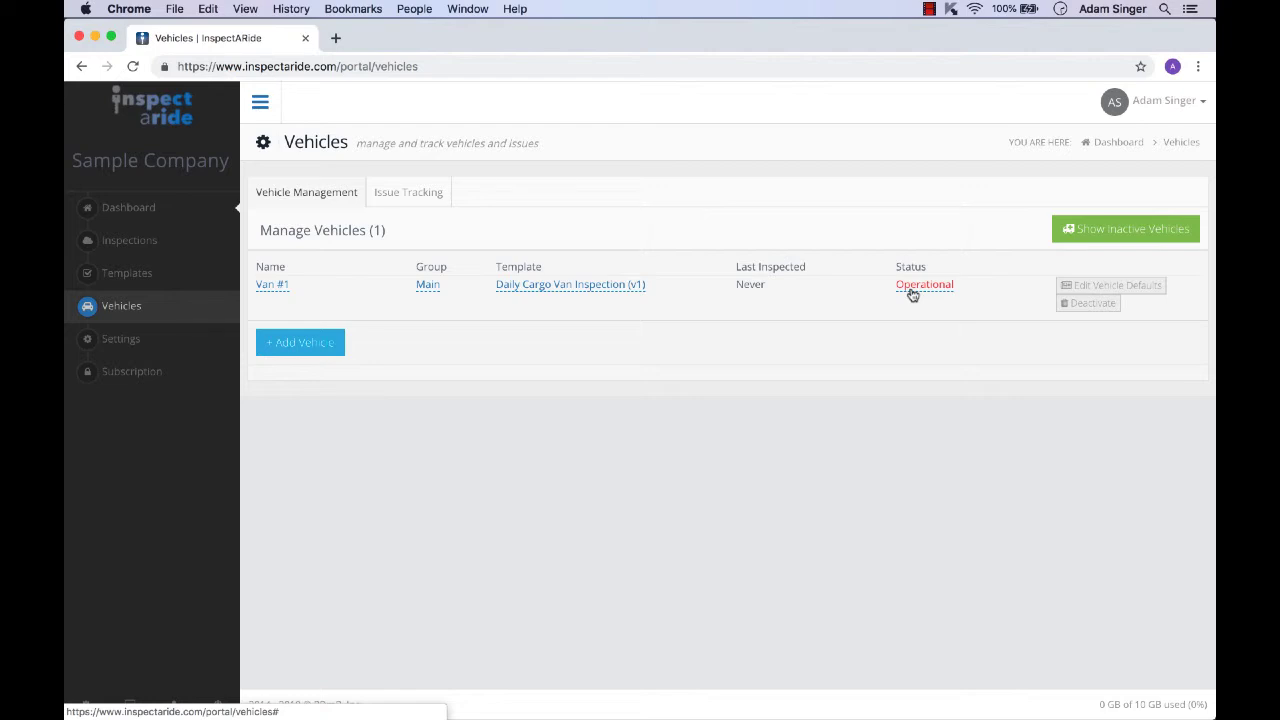
Step: Set Van #1's vehicle defaults to Year 2018, Make Ford, Model Transit, and enter its VIN, then save
click(1143, 288)
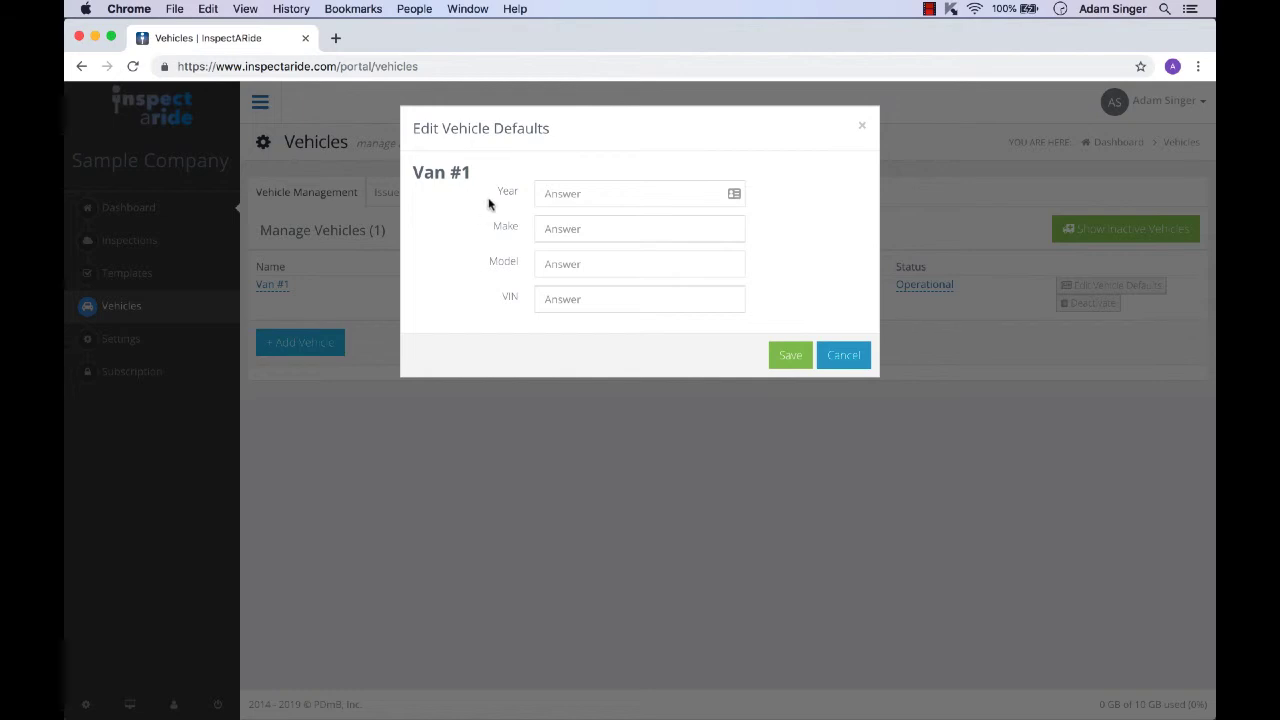
click(553, 191)
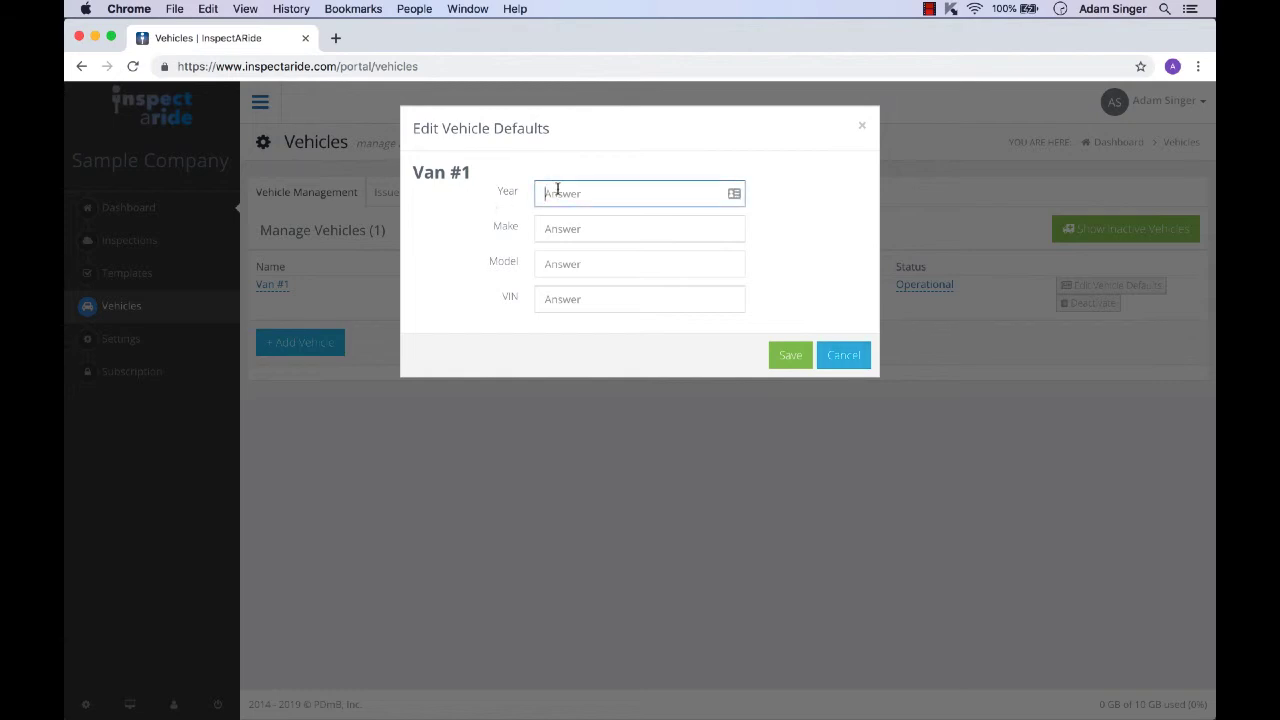
text(2018)
click(559, 222)
text(F)
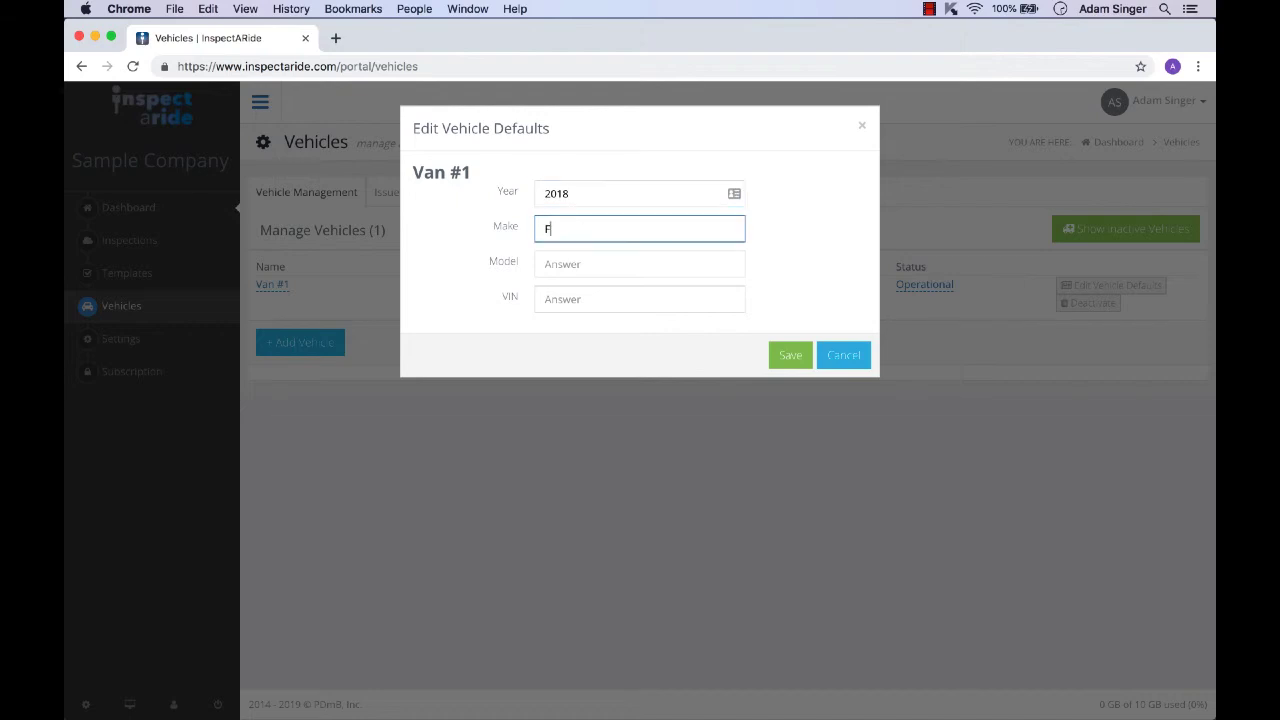
text(ord)
click(575, 268)
text(Transit)
click(572, 292)
text(1FTYR2CG9JKB00000)
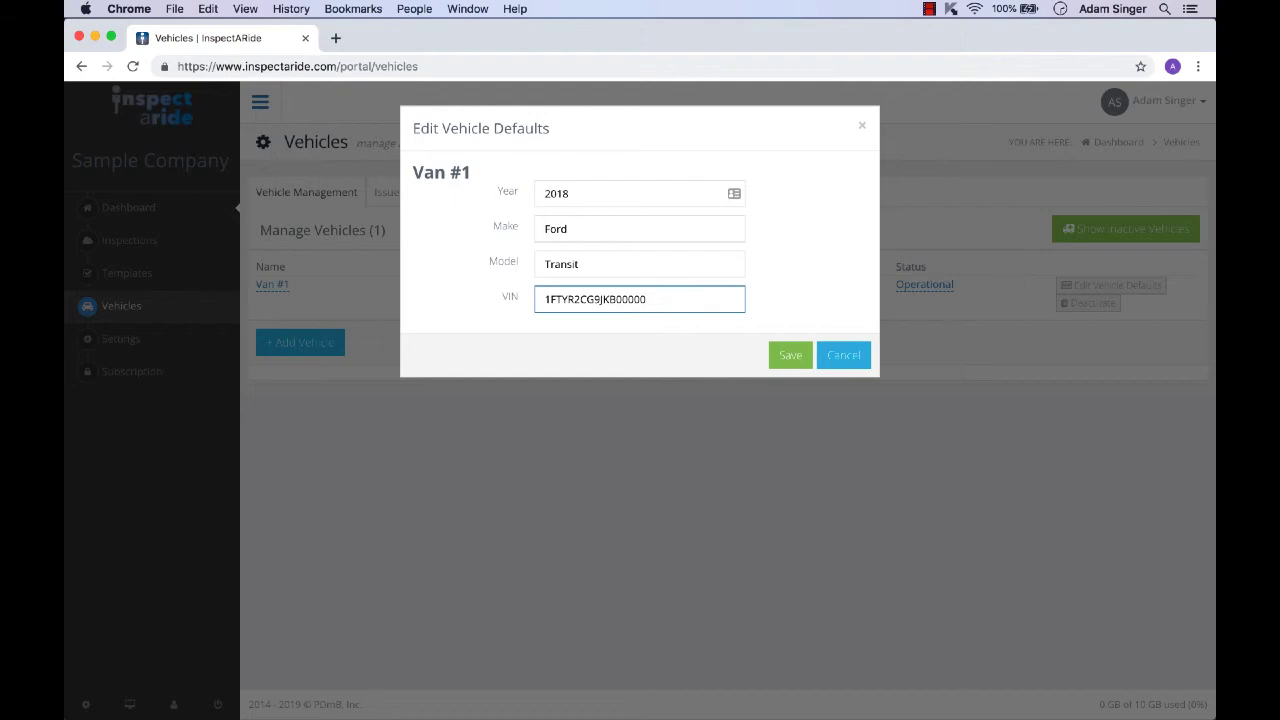
click(788, 357)
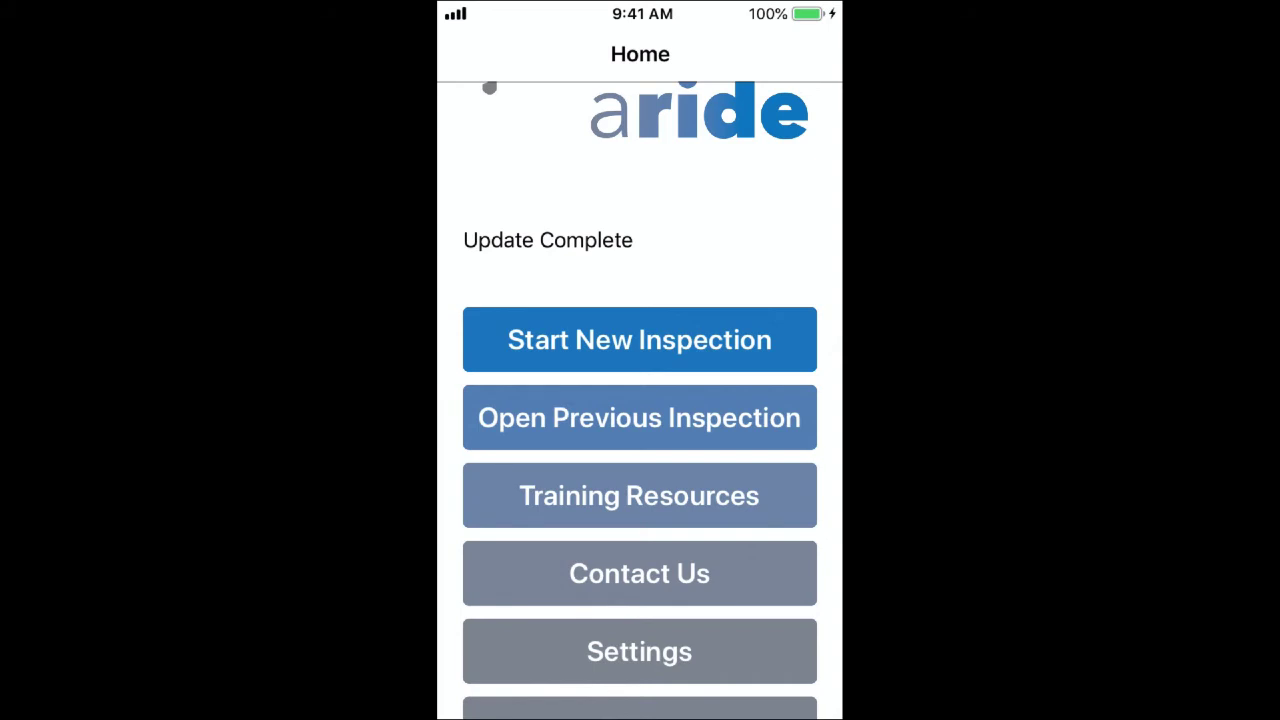
Step: In the mobile app, start a new inspection by vehicle for Van #1 and continue with its prefilled details
click(640, 336)
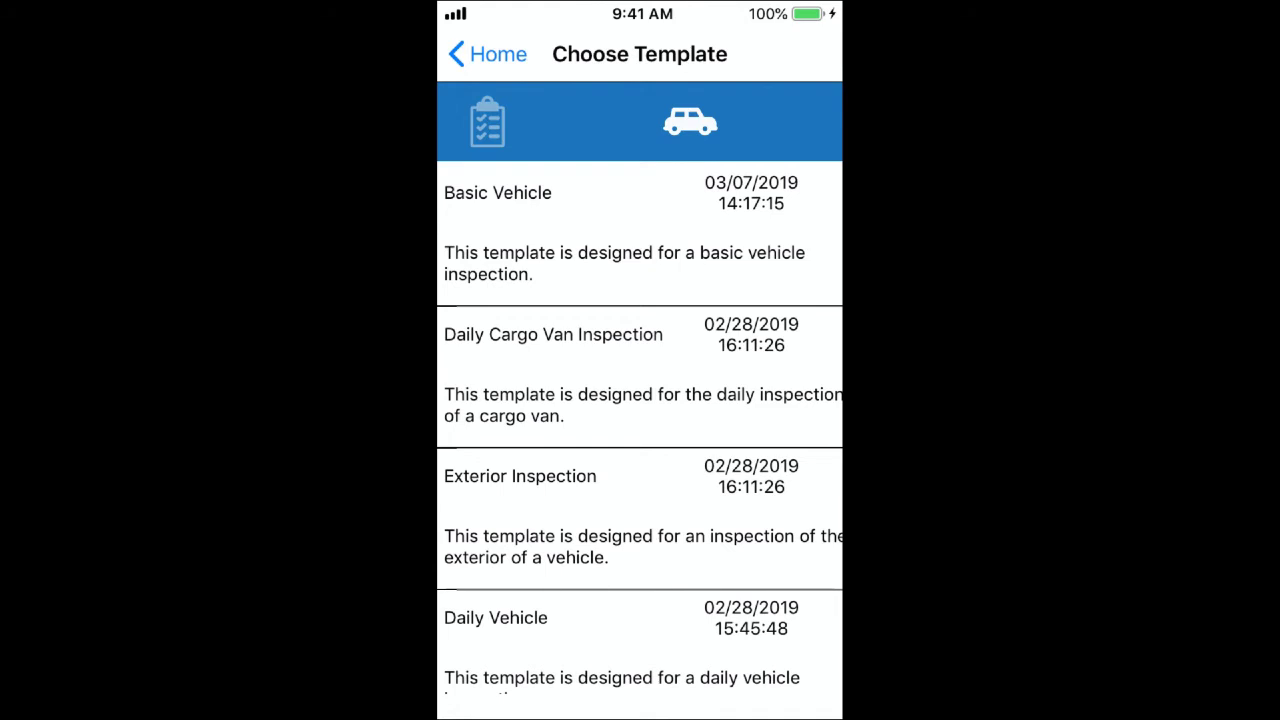
click(689, 121)
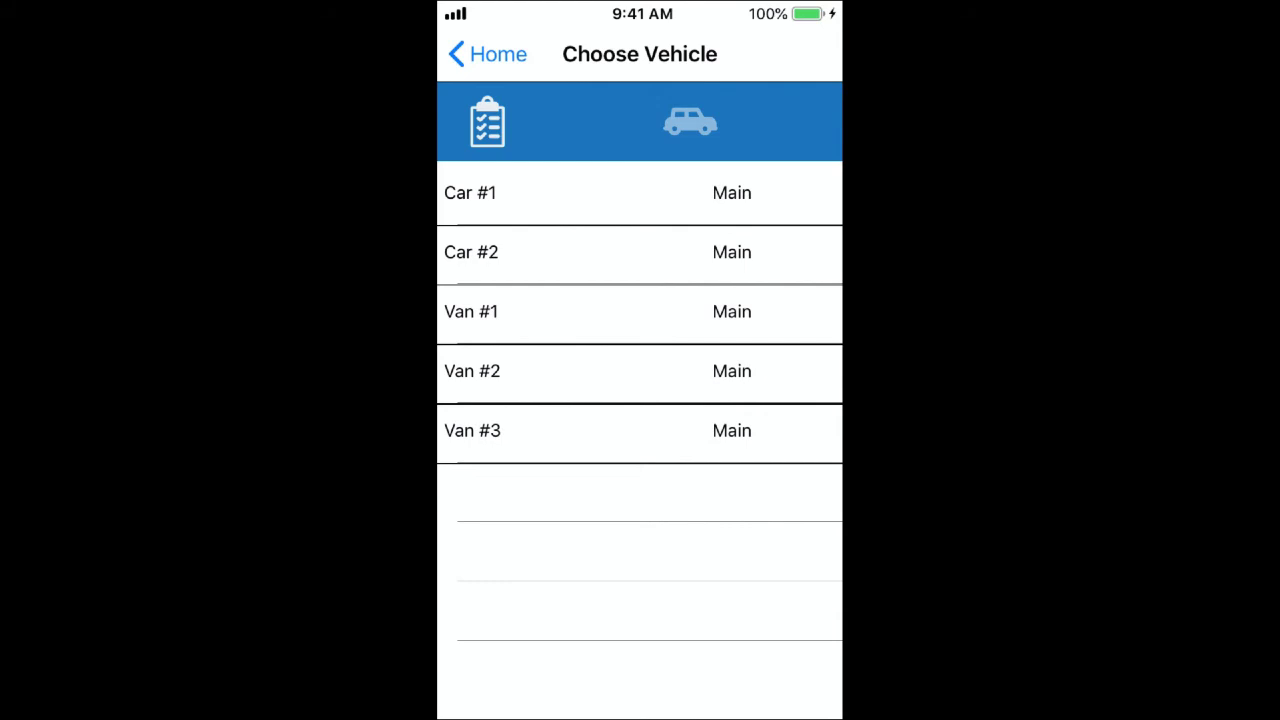
click(500, 312)
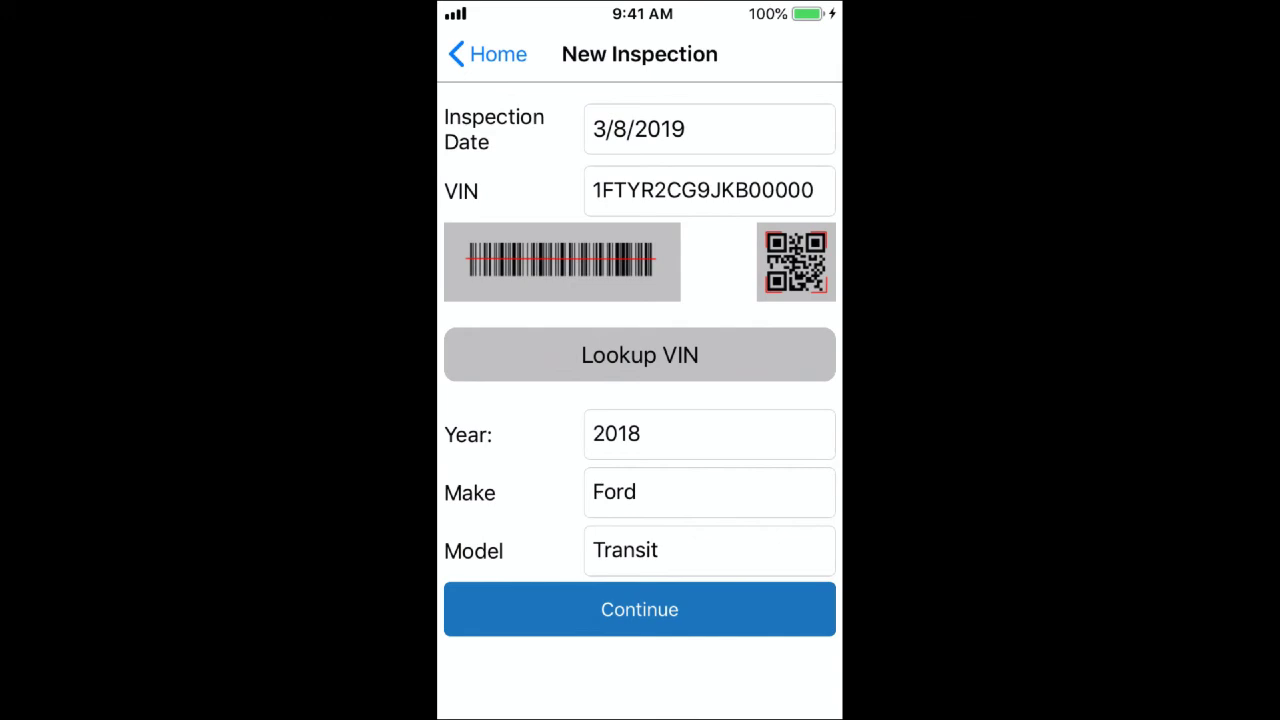
click(640, 609)
Step: Review the report details of the new Van #1 inspection
scroll(640, 400, down, 5)
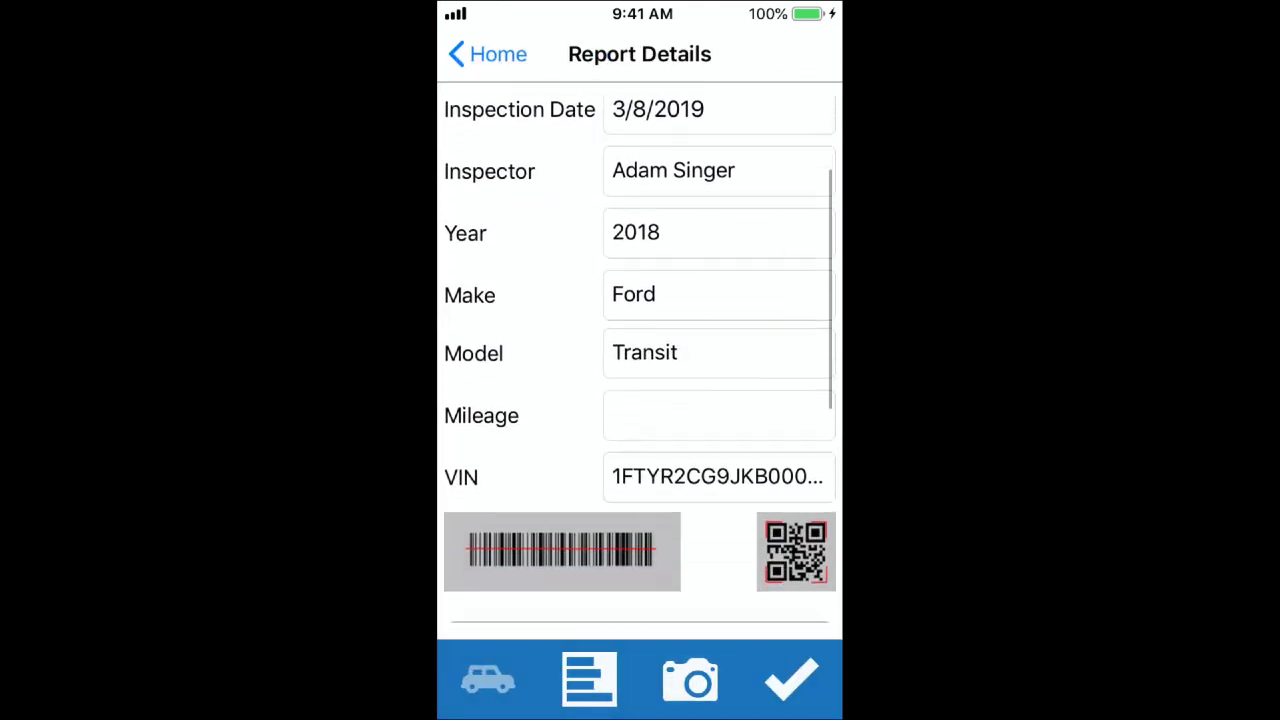
scroll(640, 360, up, 5)
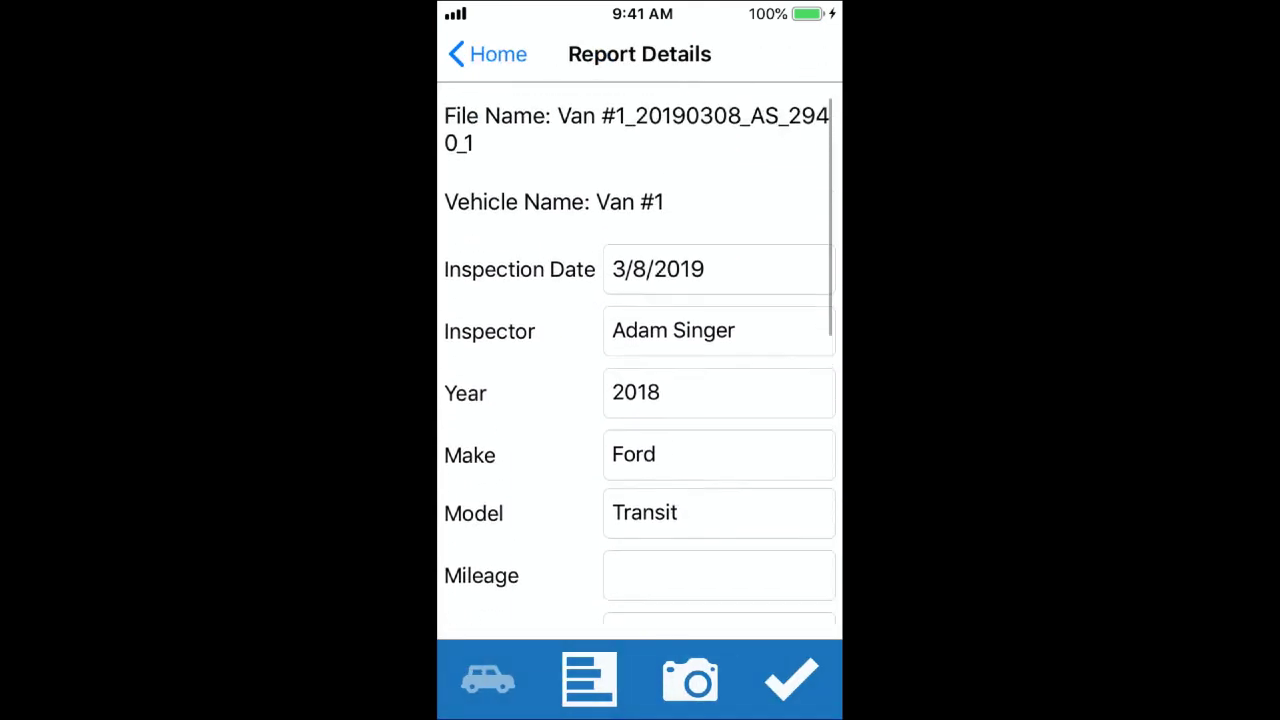
click(590, 680)
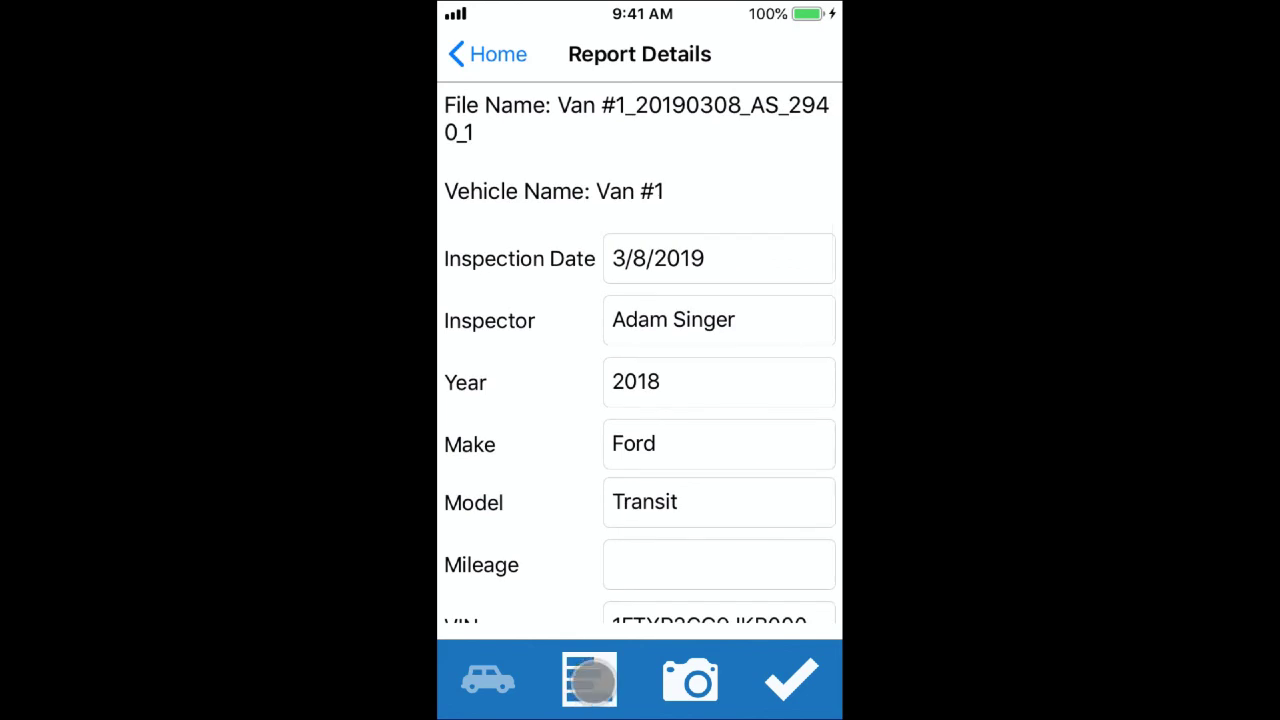